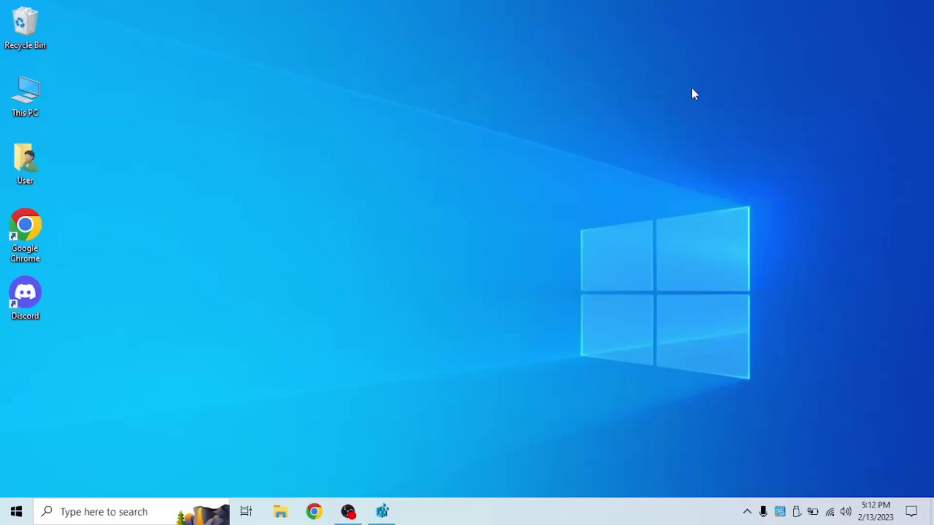
Search 'sett' from Start and launch the Settings app.
key("super")
type("d")
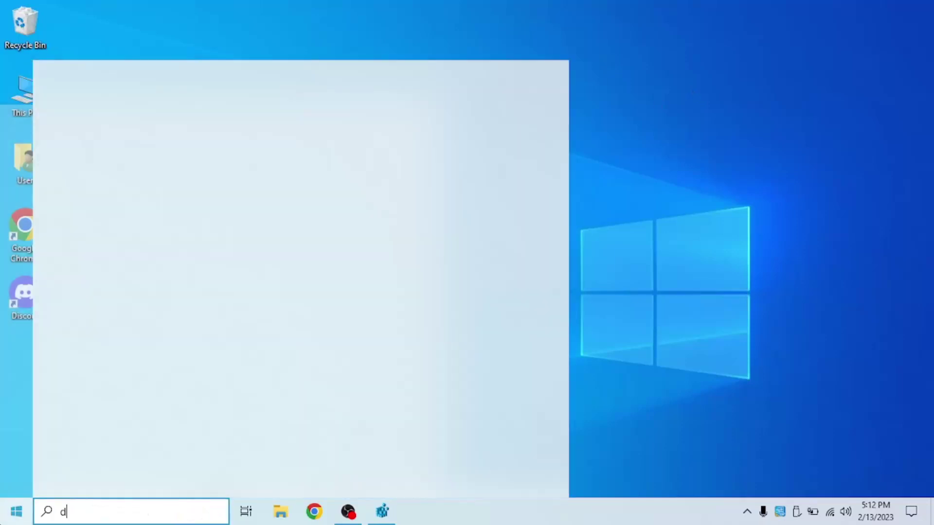
type("eskto")
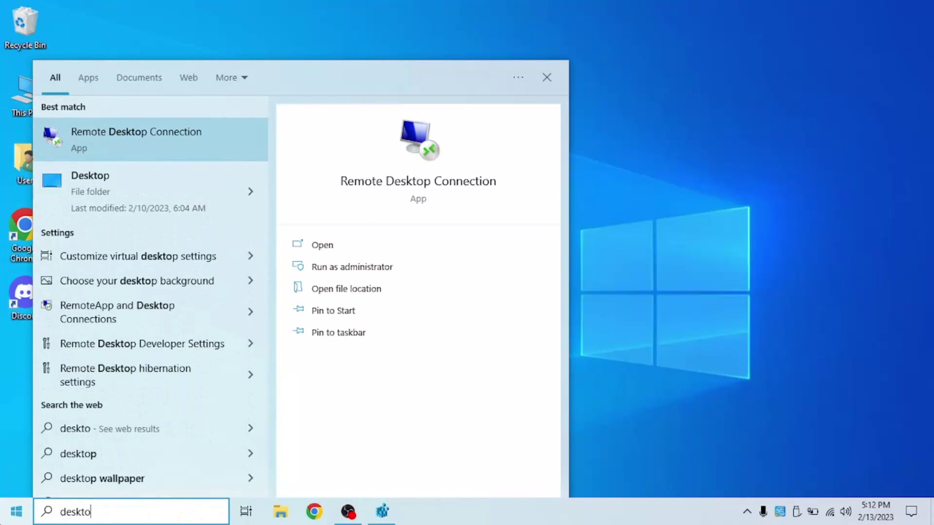
type("p")
key("ctrl+a")
type("sett")
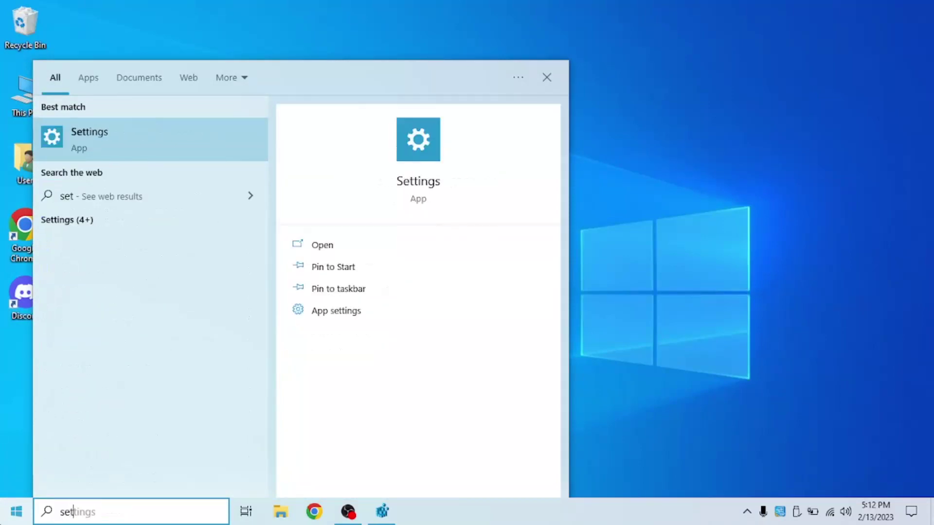
key("Return")
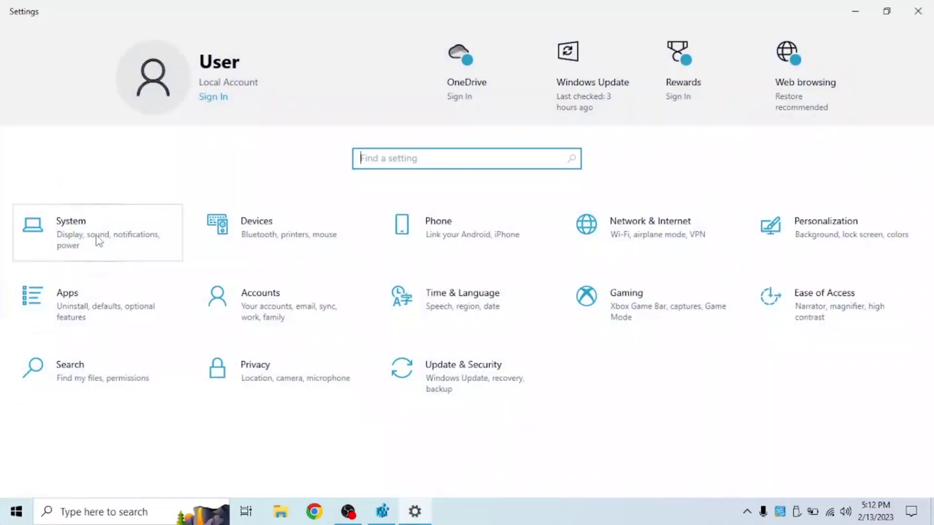
Go to System > Display and open Advanced display settings for Display 1: Internal LCD.
left_click(98, 239)
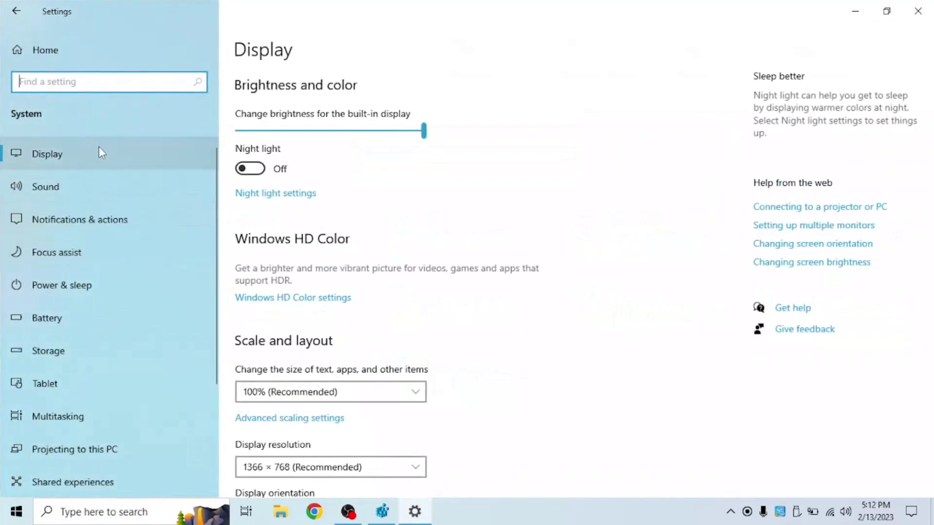
scroll(446, 262, "down", 5)
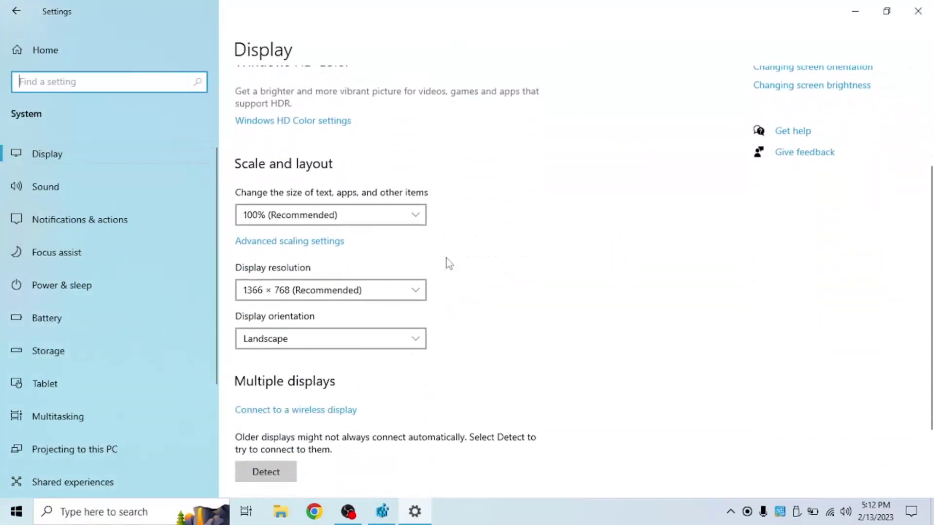
left_click(288, 410)
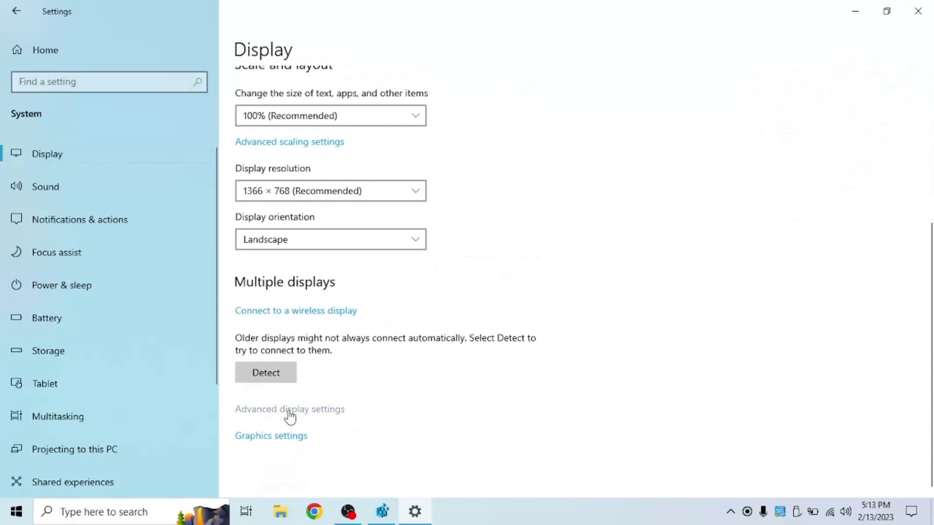
scroll(177, 263, "down", 2)
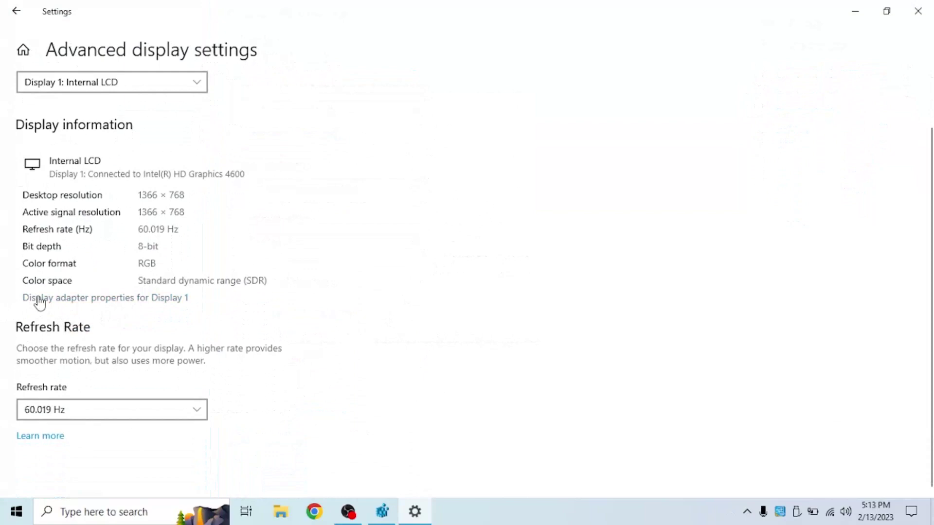
left_click(39, 302)
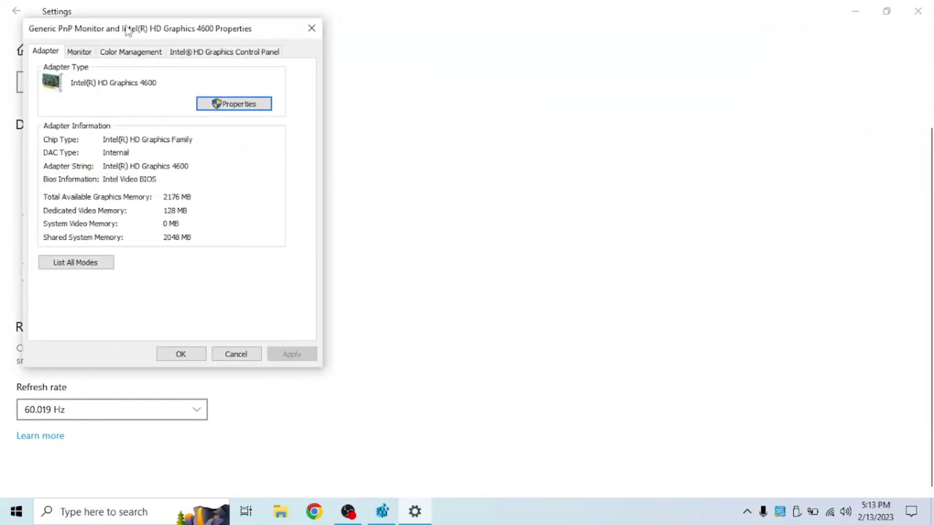
left_click_drag(412, 70, 426, 73)
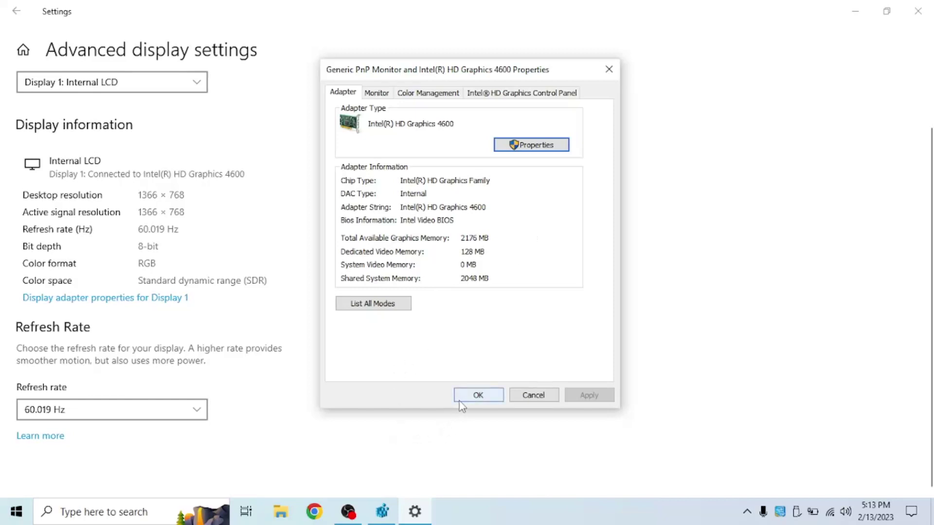
left_click(499, 401)
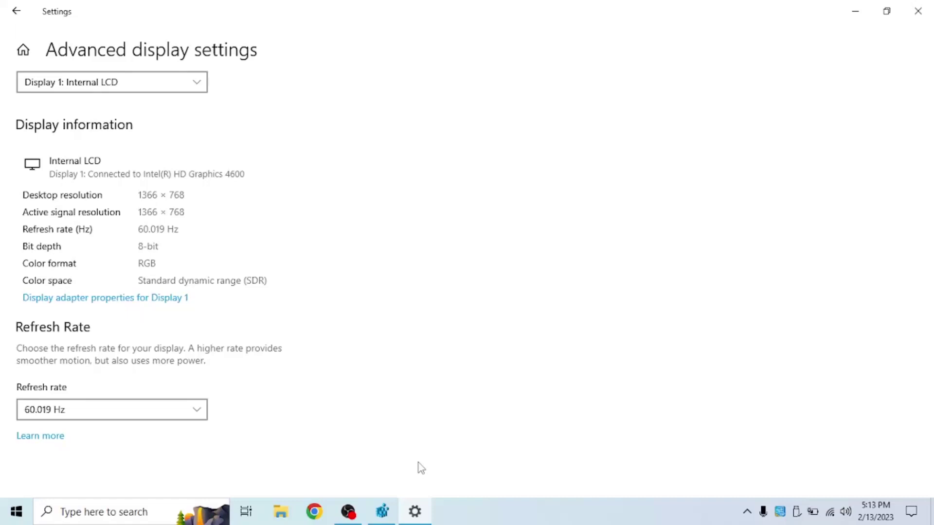
Launch regedit from Run, maximize it, and expand HKEY_LOCAL_MACHINE\SOFTWARE to show Intel.
key("super+r")
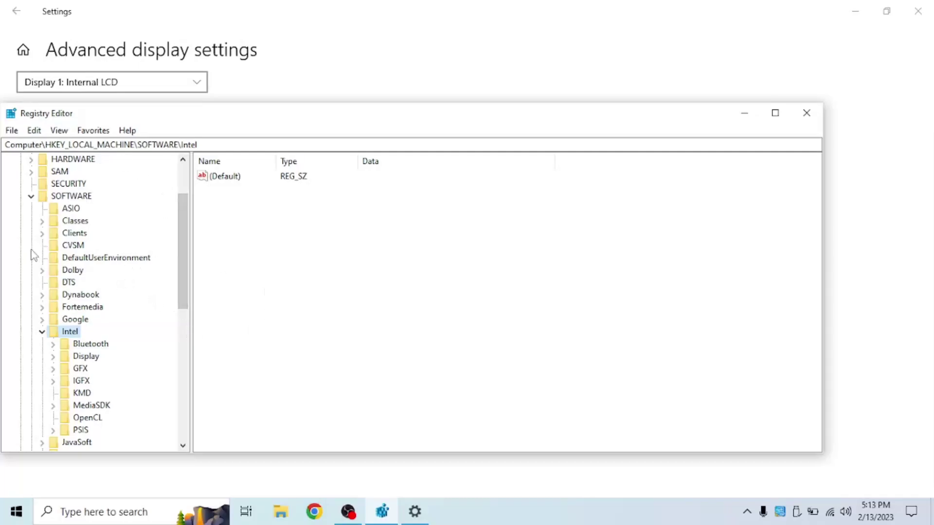
scroll(33, 255, "up", 2)
left_click(20, 198)
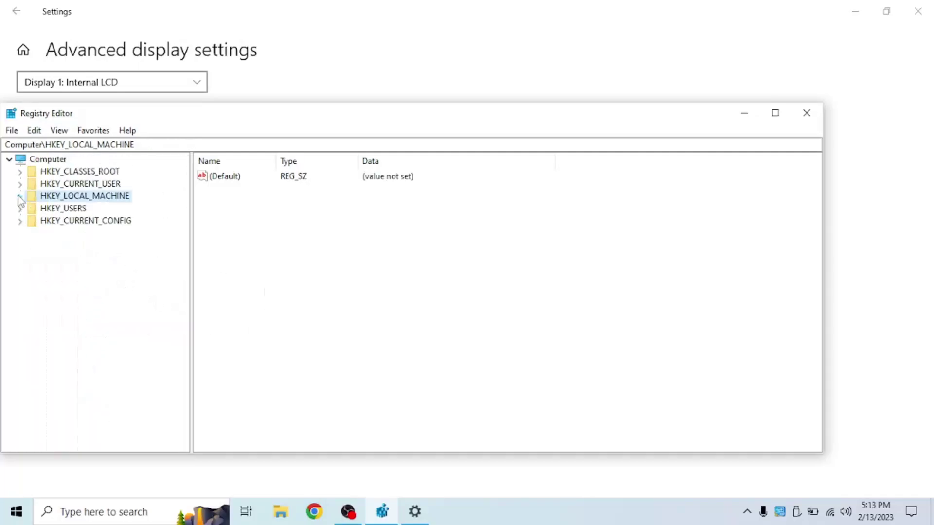
left_click(775, 112)
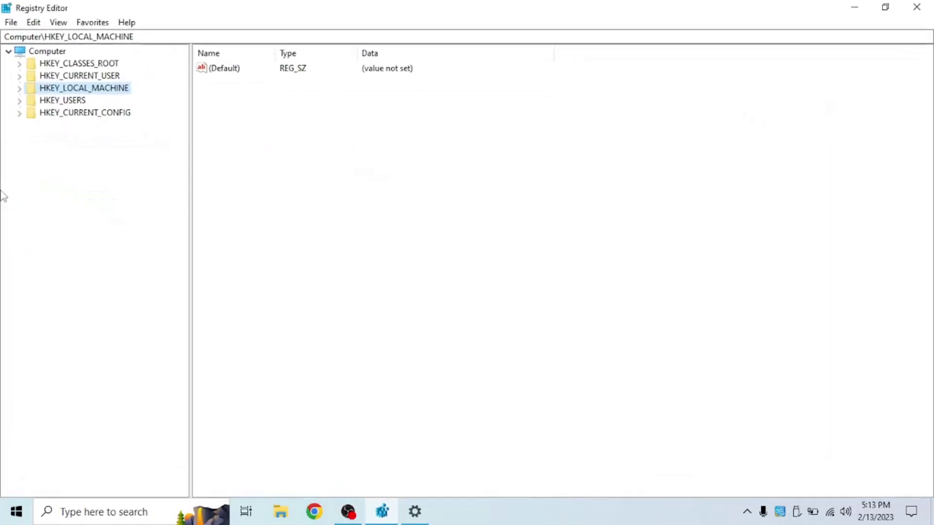
left_click(19, 88)
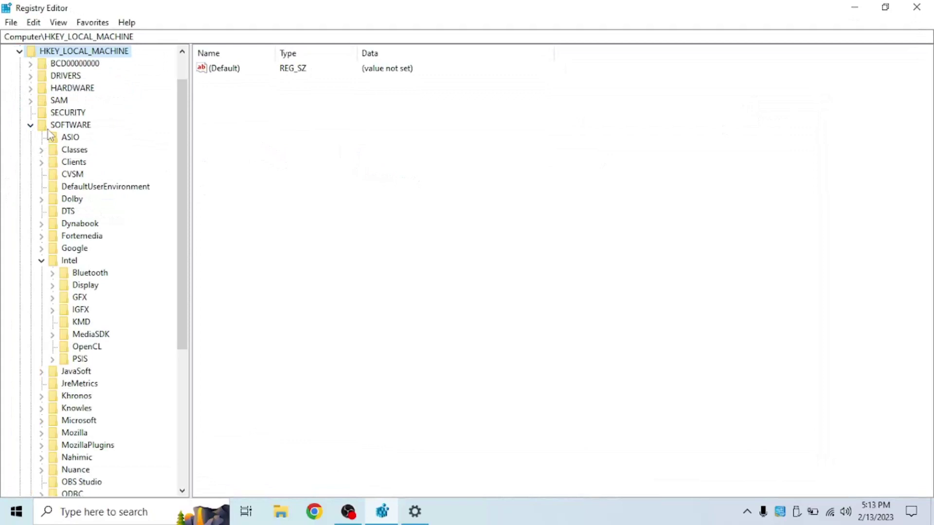
left_click(30, 125)
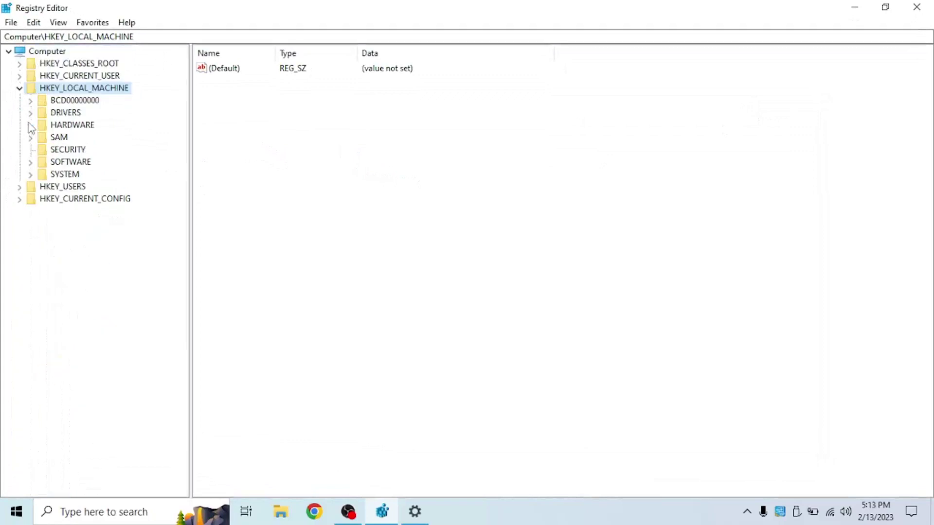
left_click(30, 162)
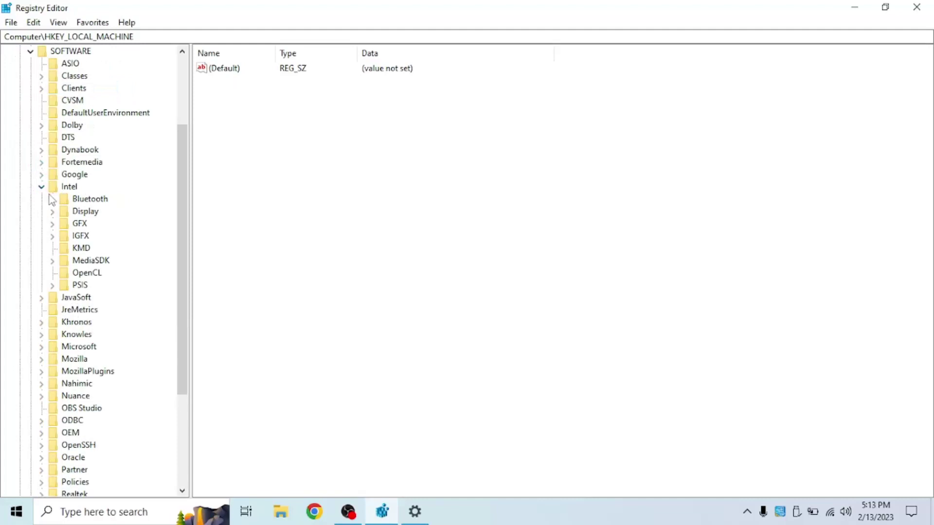
Create a new key named GMM under the Intel key.
right_click(58, 186)
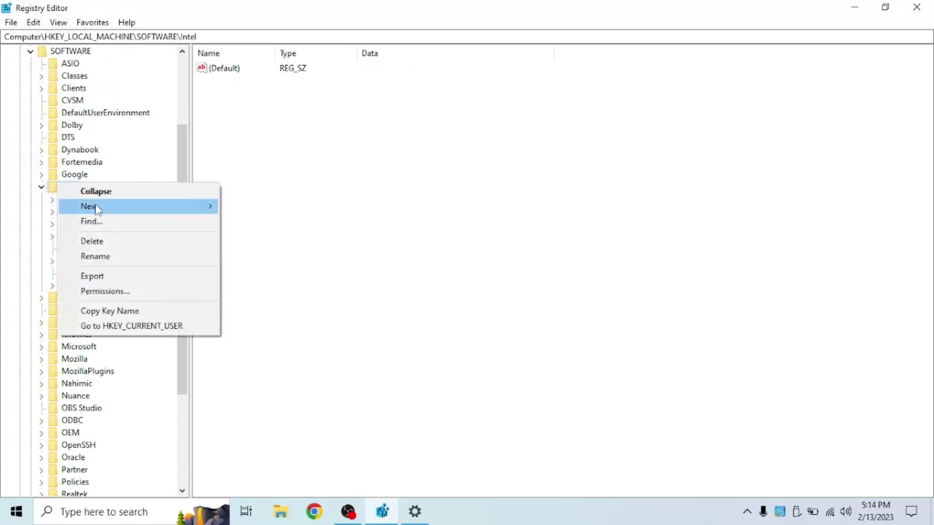
mouse_move(115, 206)
left_click(236, 208)
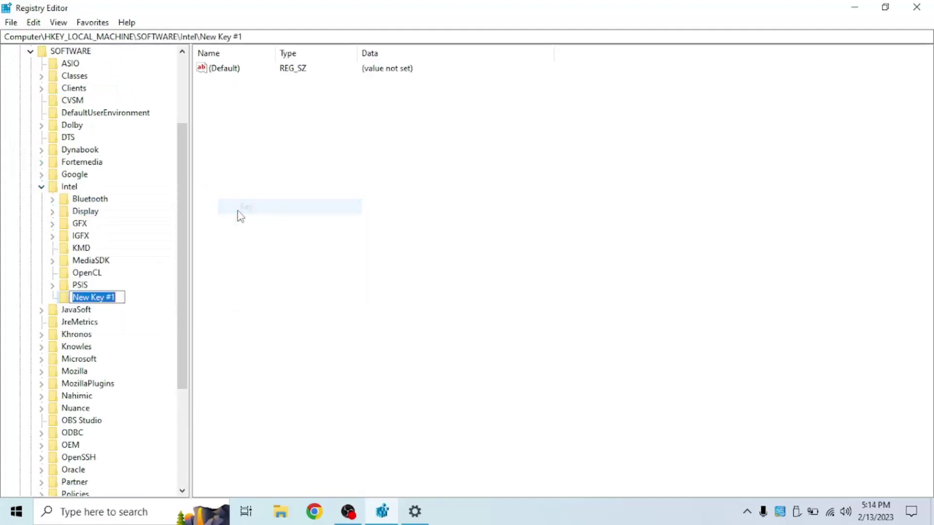
type("GMM")
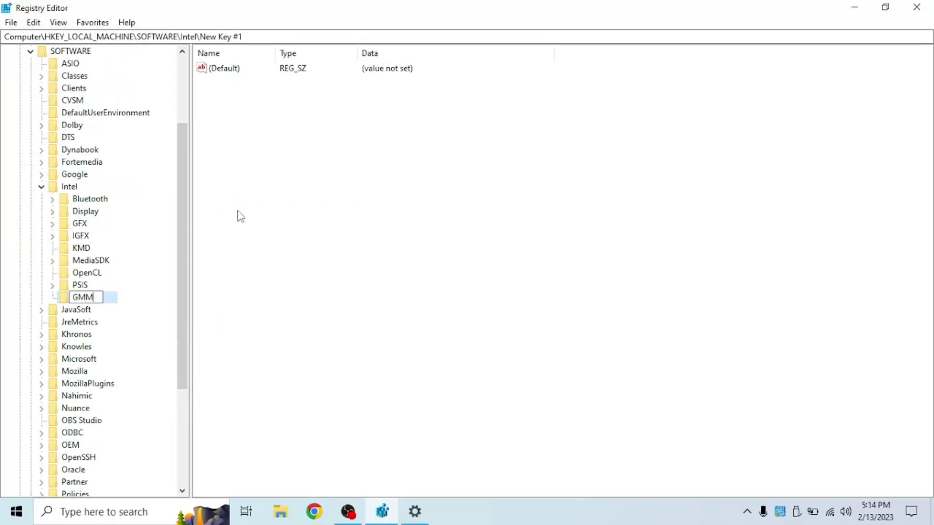
key("Return")
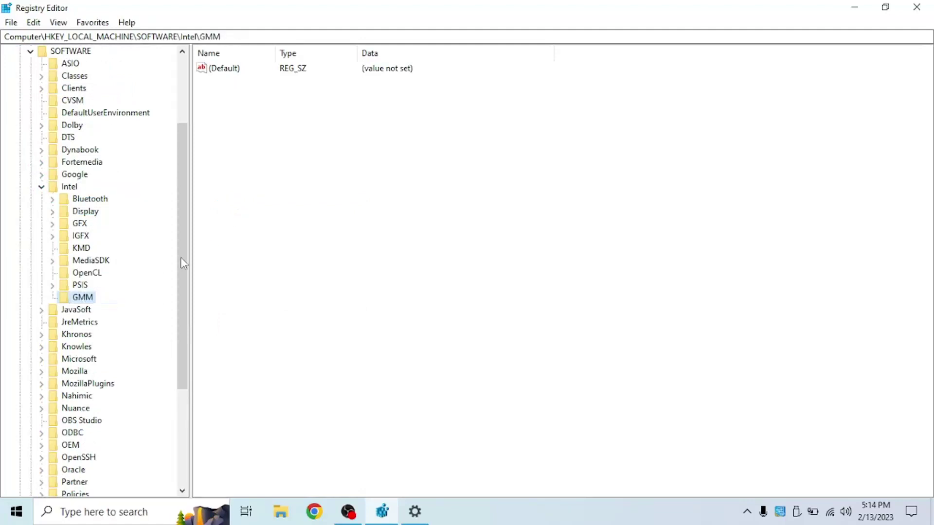
Add a DWORD (32-bit) value named DedicatedSegmentSize inside the GMM key.
right_click(346, 242)
mouse_move(369, 249)
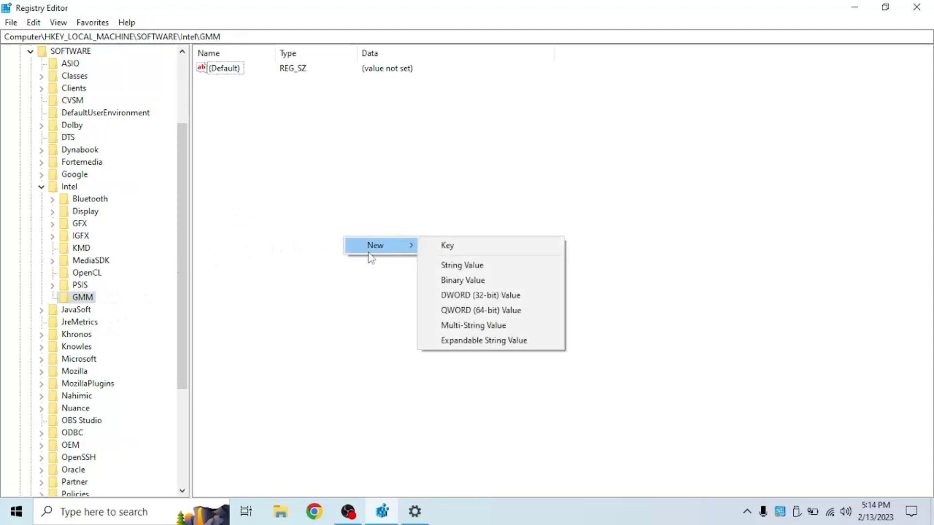
left_click(470, 298)
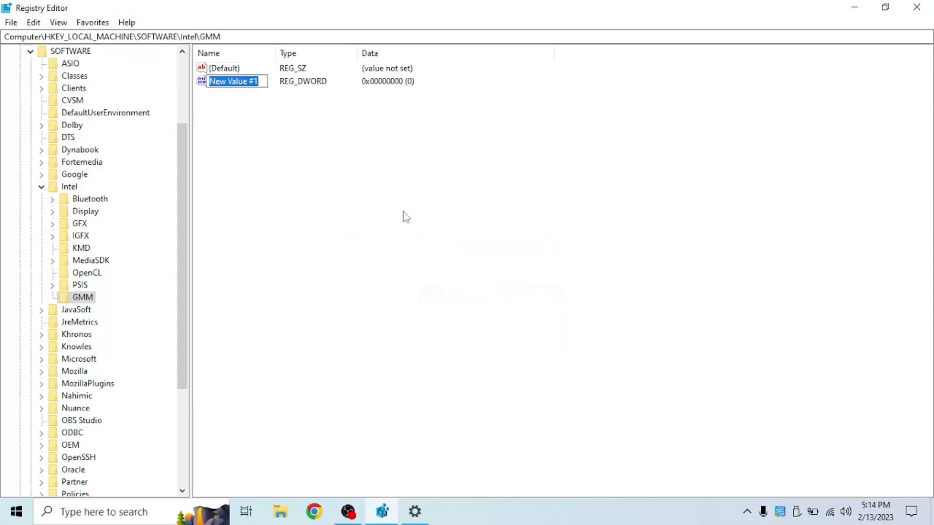
type("DedicatedSegmentSize")
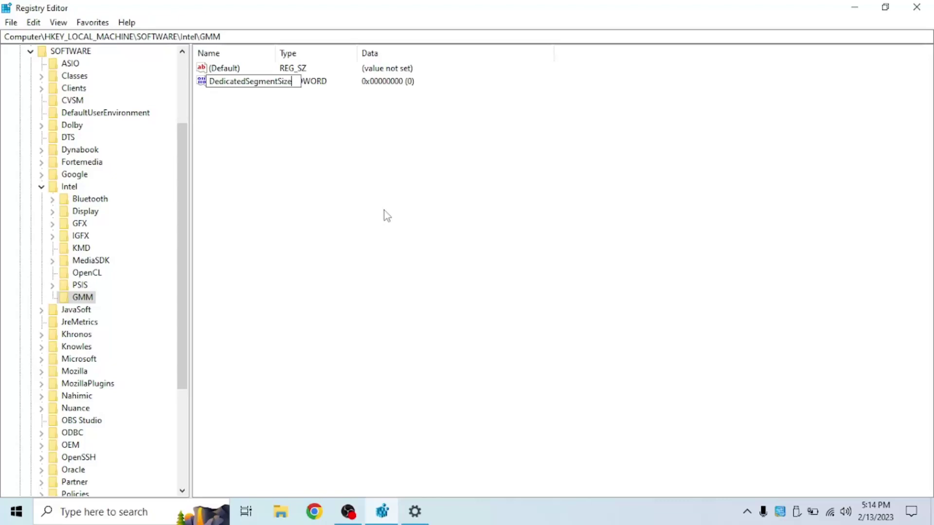
key("Return")
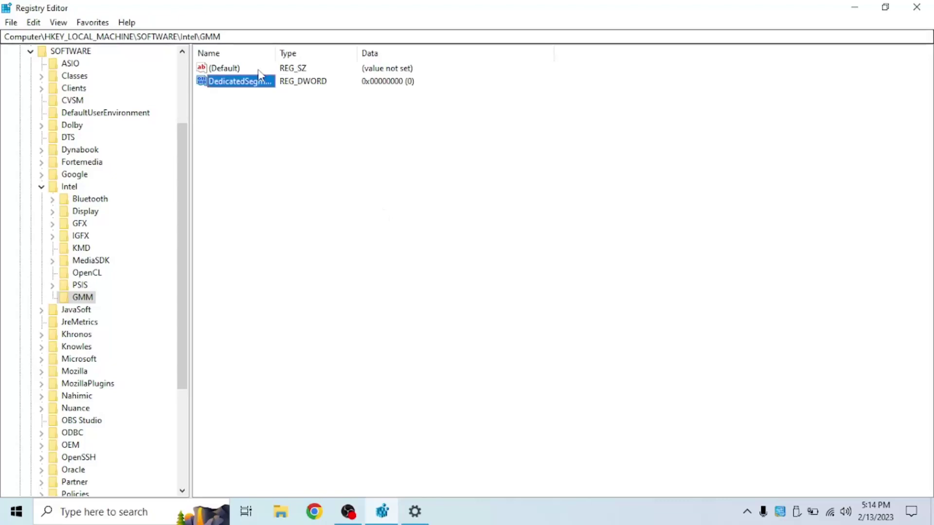
double_click(258, 84)
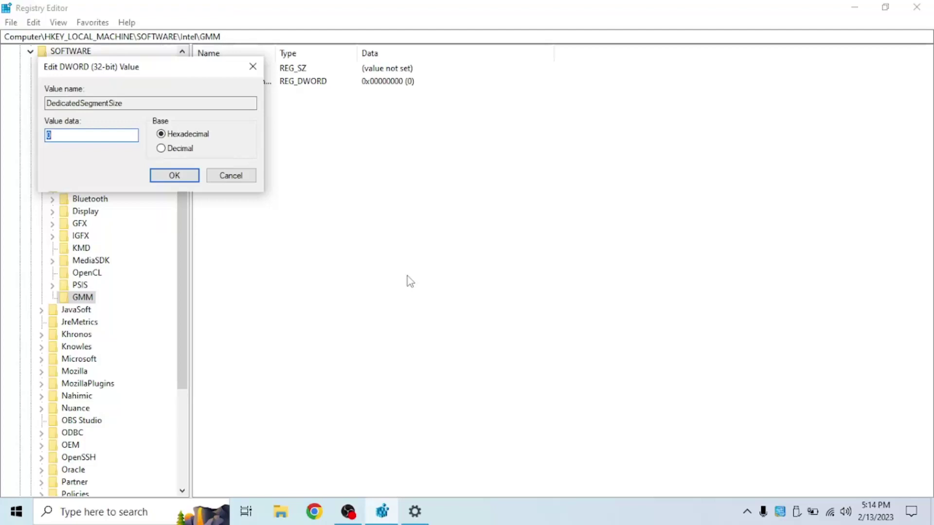
type("1024")
left_click(176, 175)
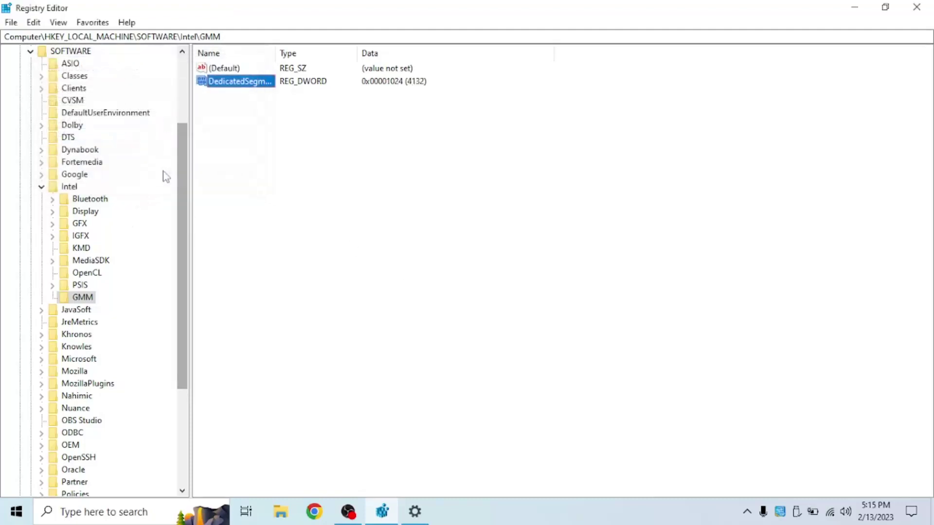
left_click(294, 128)
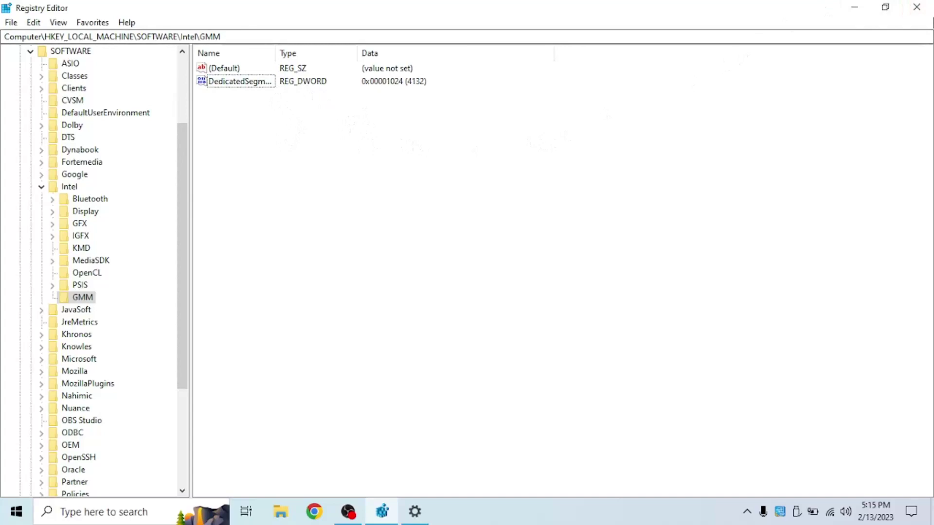
Close Registry Editor and the Settings window.
left_click(917, 7)
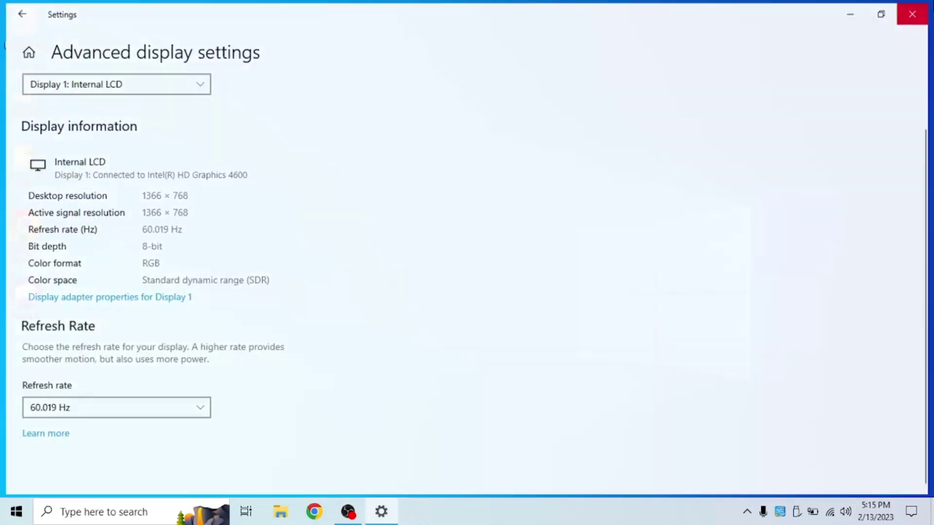
left_click(911, 13)
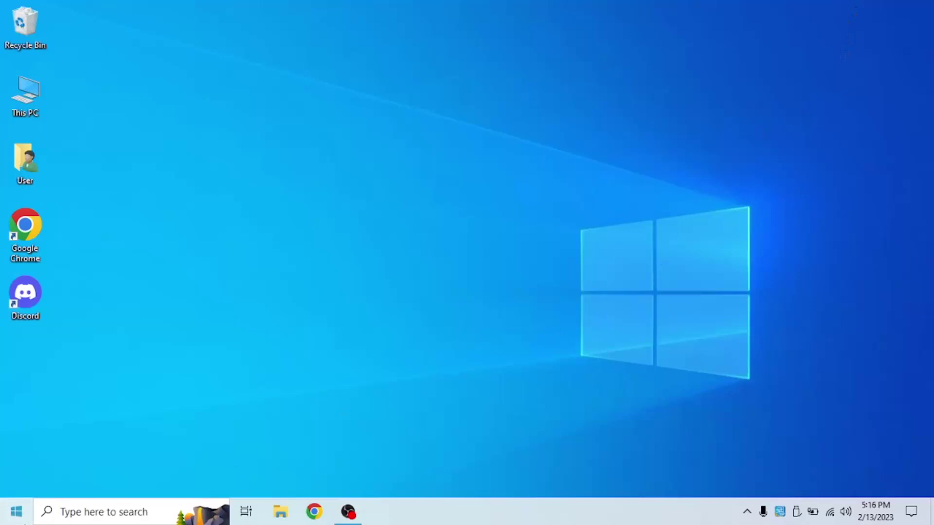
Reopen Settings and return to System > Display > Advanced display settings for the Internal LCD.
left_click(16, 512)
type("sett")
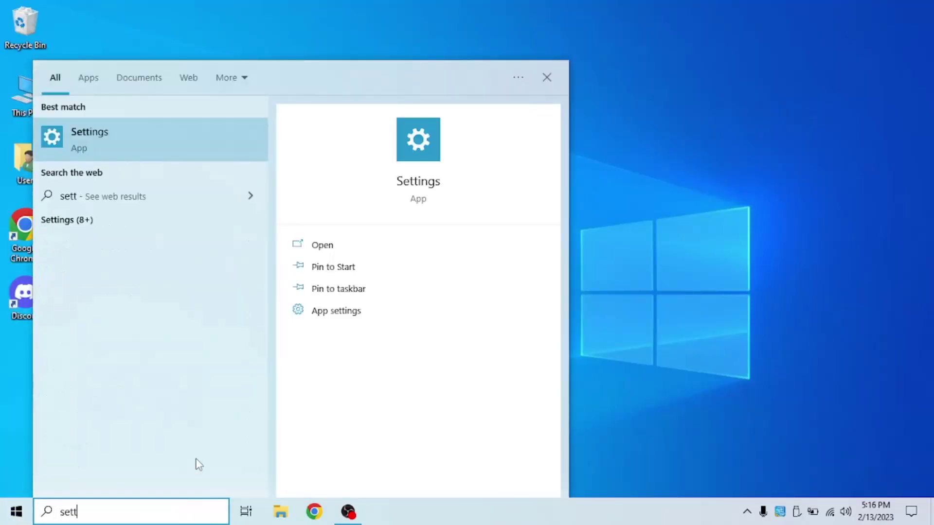
key("Return")
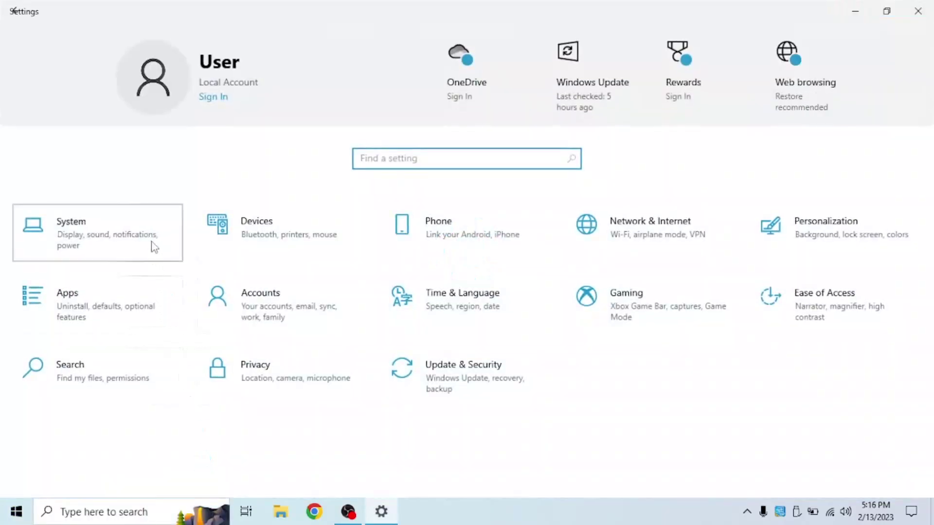
left_click(156, 248)
scroll(276, 255, "down", 5)
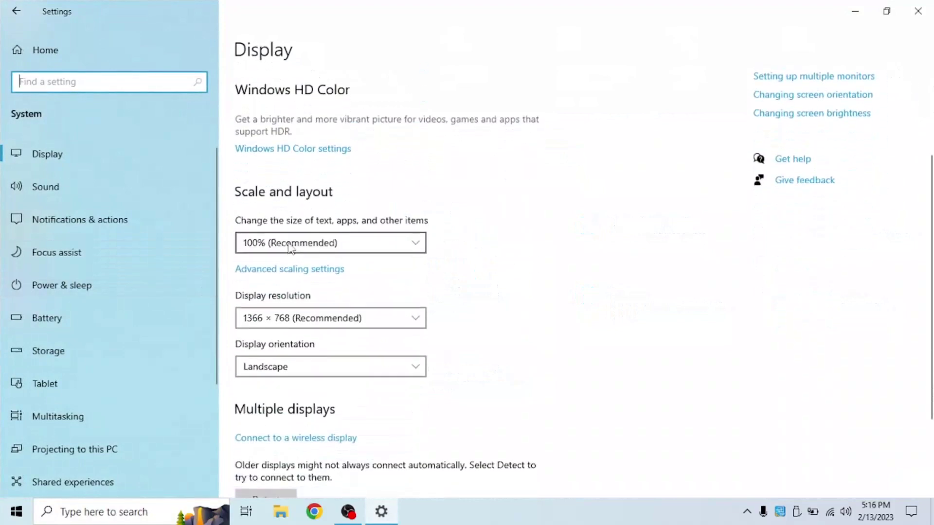
left_click(305, 412)
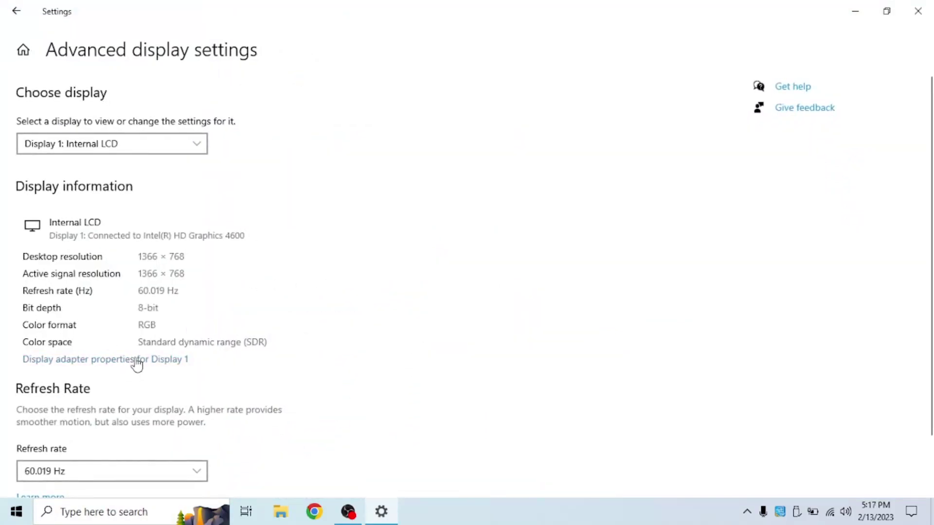
left_click(135, 361)
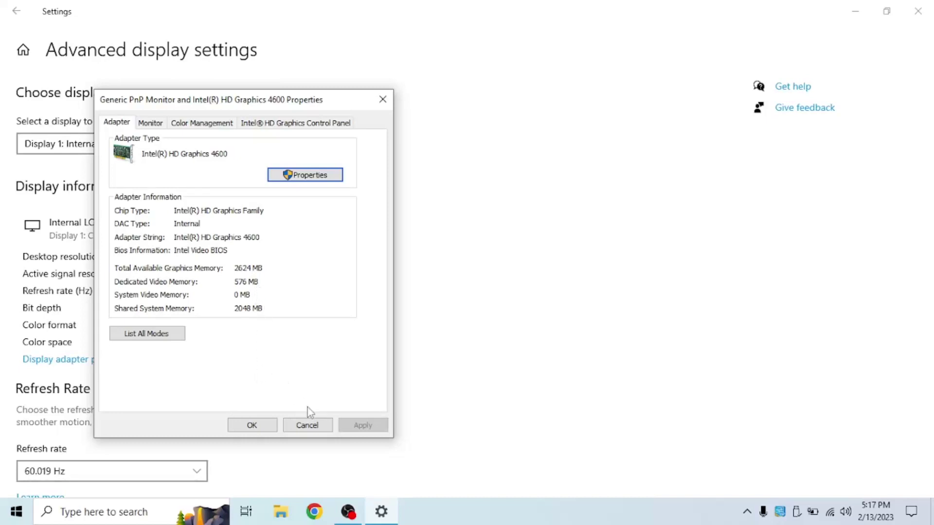
left_click(244, 426)
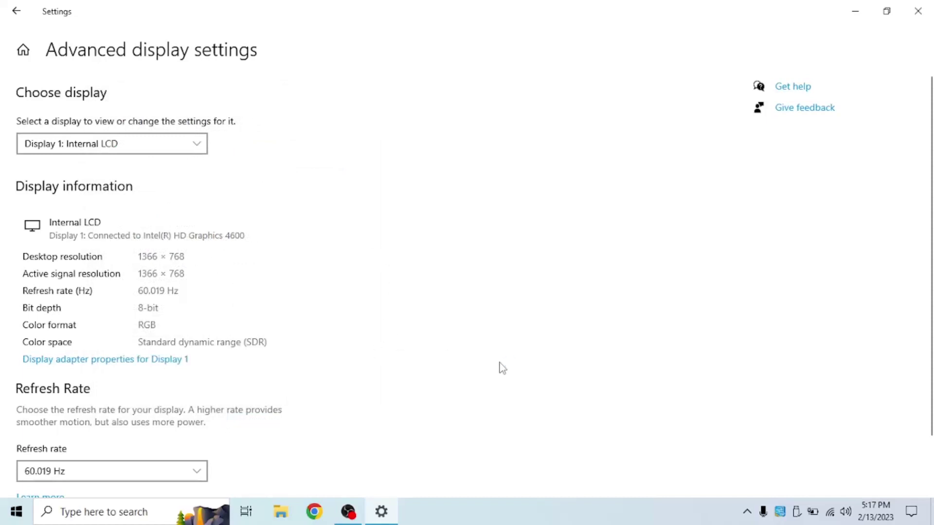
Verify in Task Manager's Performance tab that GPU 0 has 576 MB dedicated memory, then close it.
key("ctrl+shift+Escape")
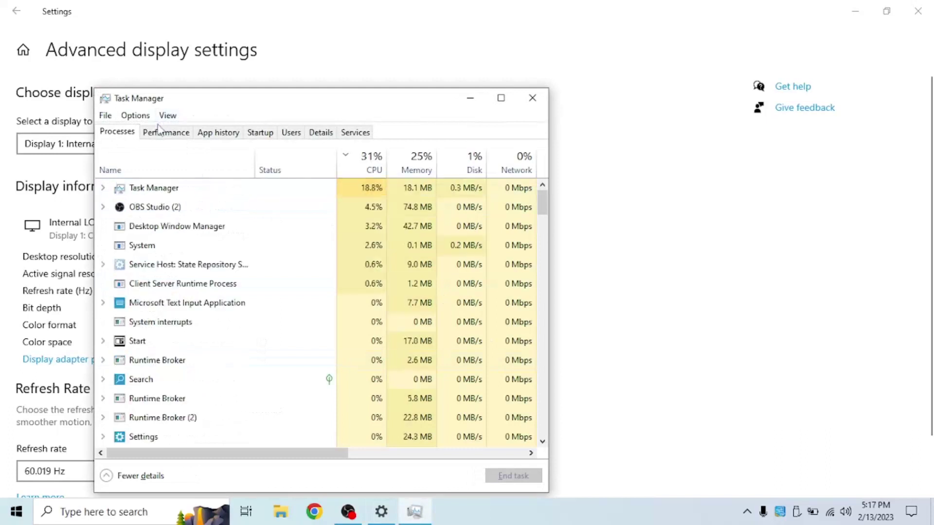
left_click(176, 140)
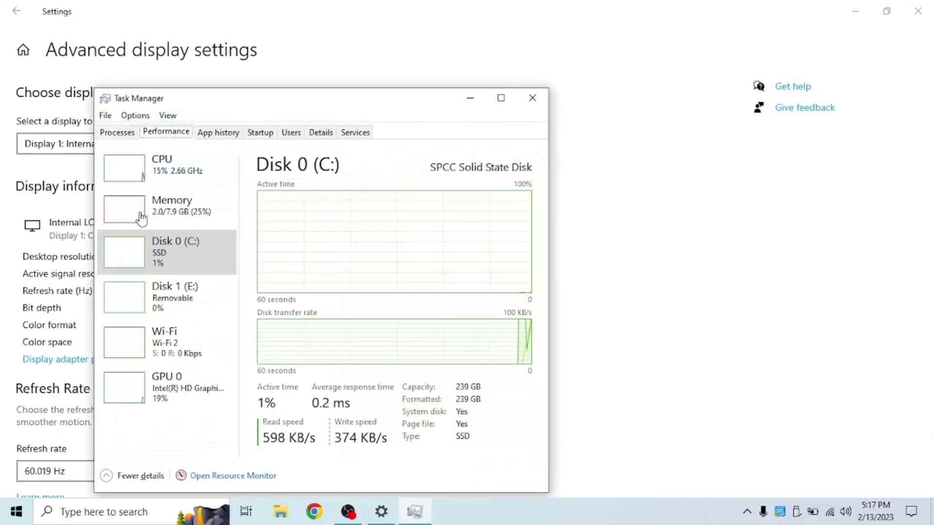
left_click(141, 212)
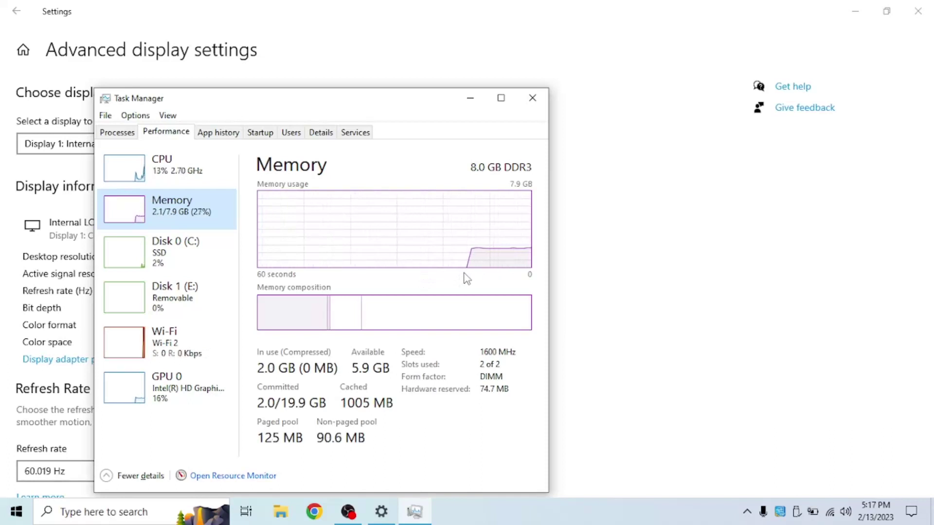
left_click(168, 381)
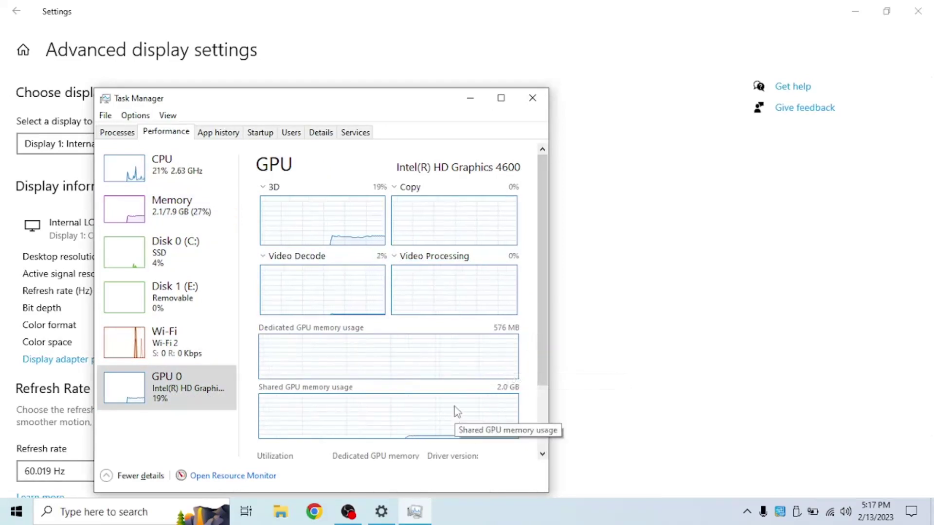
scroll(455, 411, "down", 1)
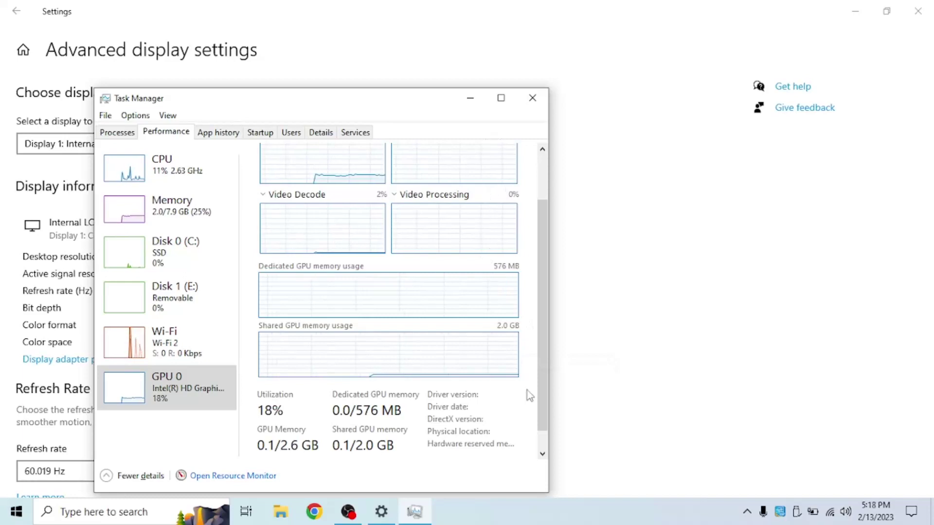
scroll(517, 411, "down", 1)
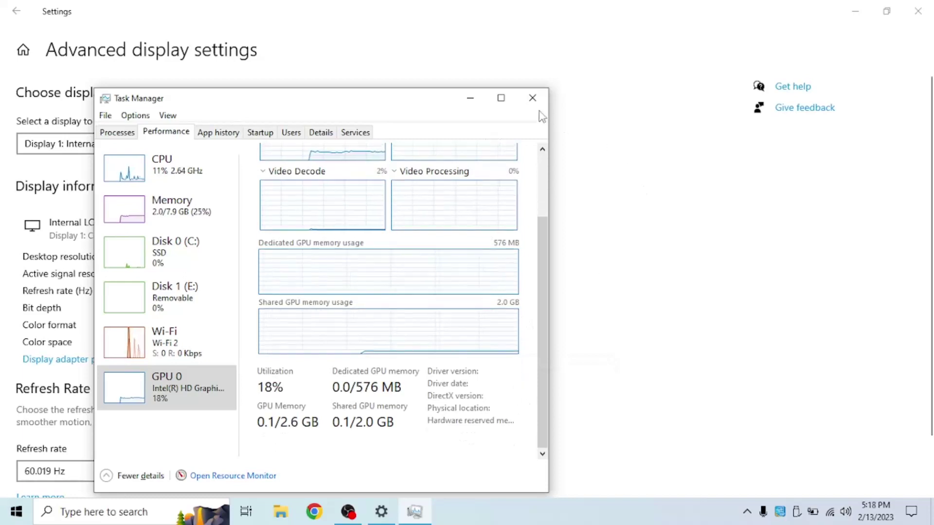
left_click(532, 97)
left_click(917, 10)
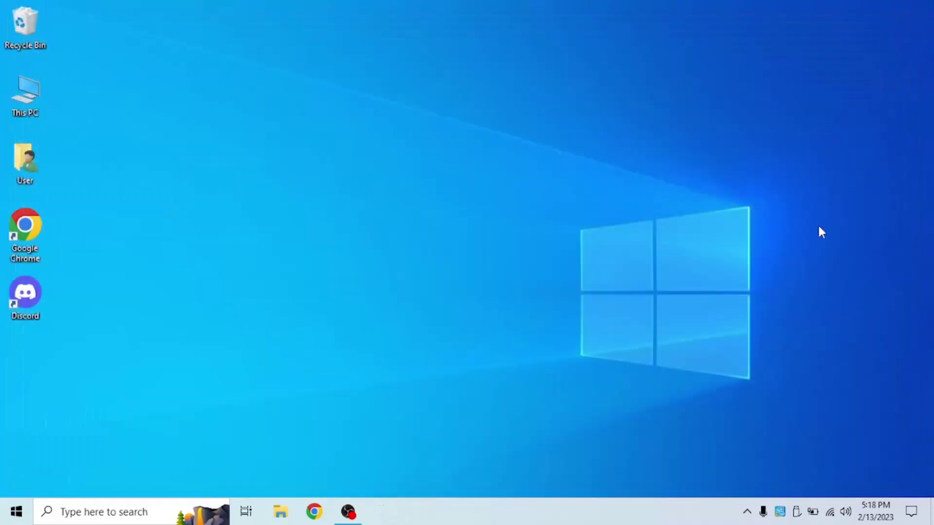